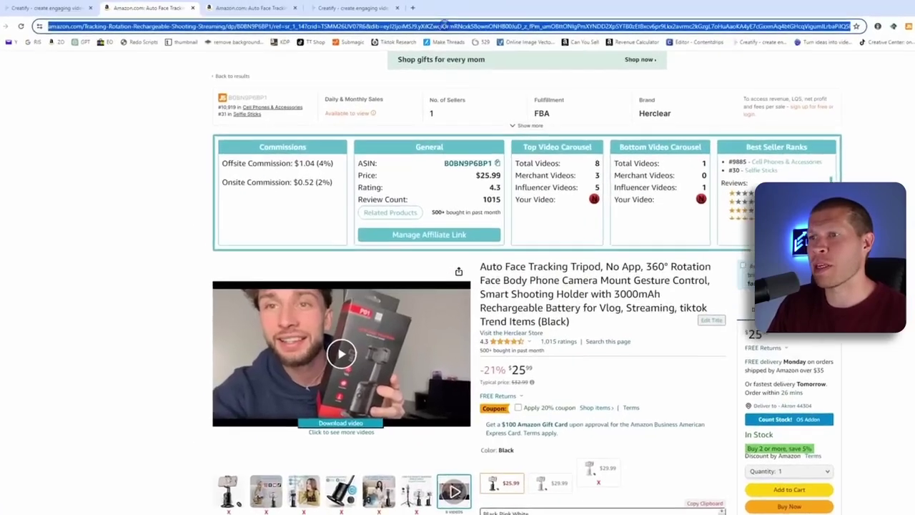
# Copy the Auto Face Tracking Tripod's Amazon page URL and paste it as the product link in Creatify's URL-to-video ad maker.
pyautogui.rightClick(392, 24)
pyautogui.click(403, 89)
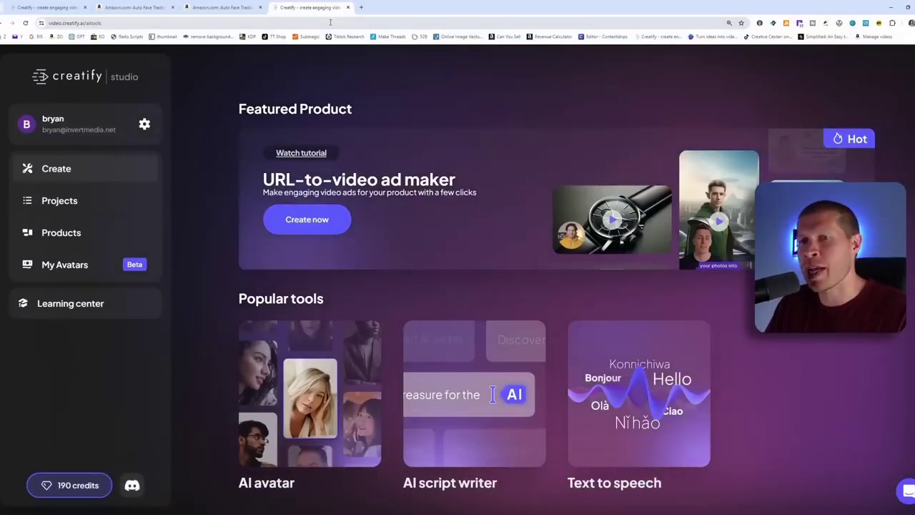
pyautogui.click(336, 222)
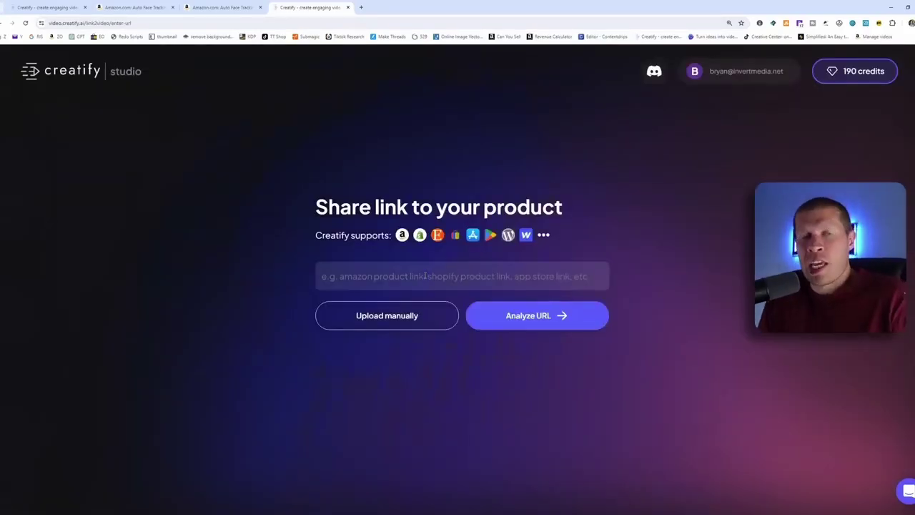
pyautogui.click(425, 276)
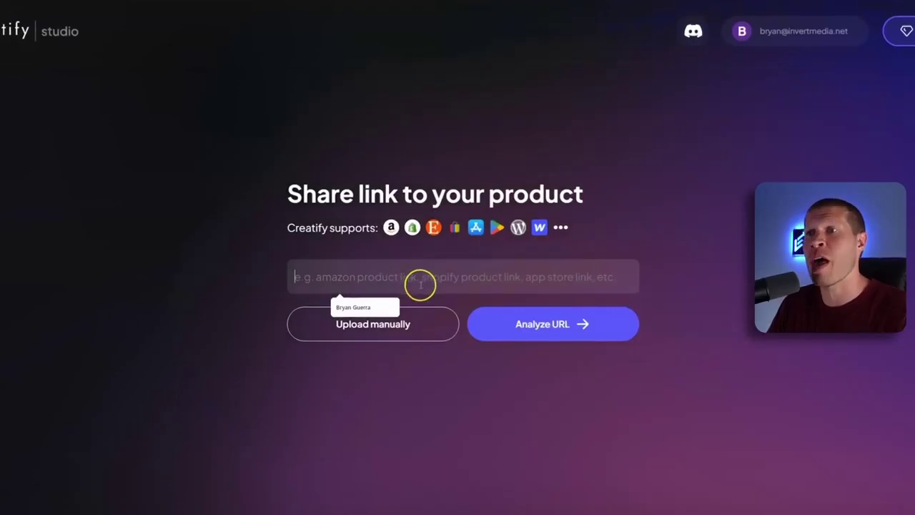
pyautogui.hotkey('ctrl', 'v')
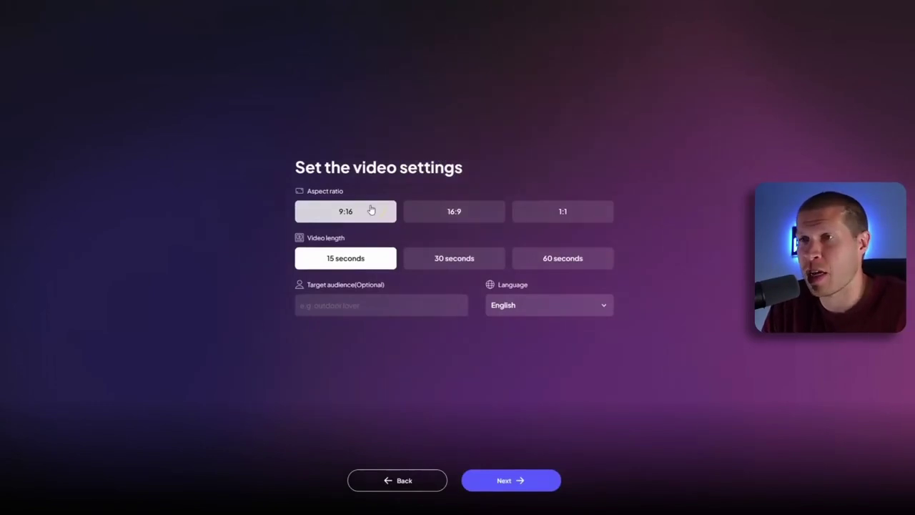
# Set the video to a 9:16 aspect ratio and a length of 15 seconds, and proceed with the English language.
pyautogui.click(347, 216)
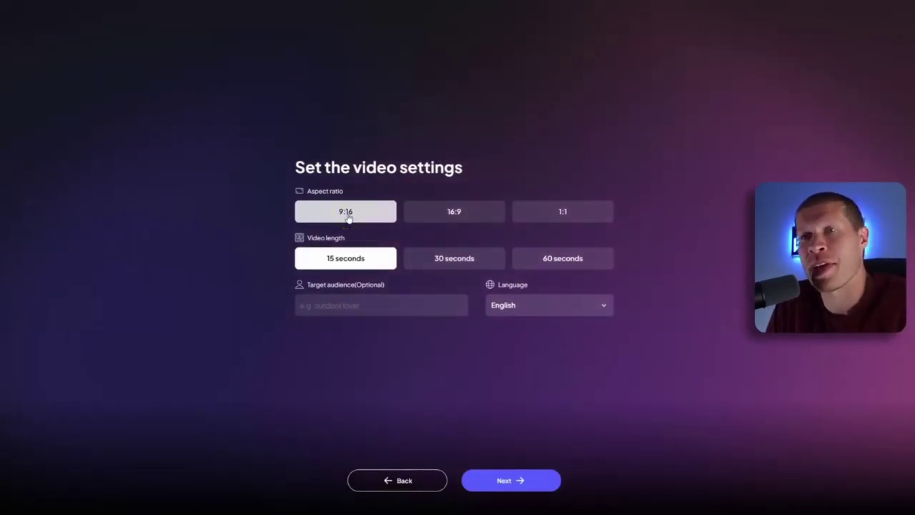
pyautogui.click(347, 220)
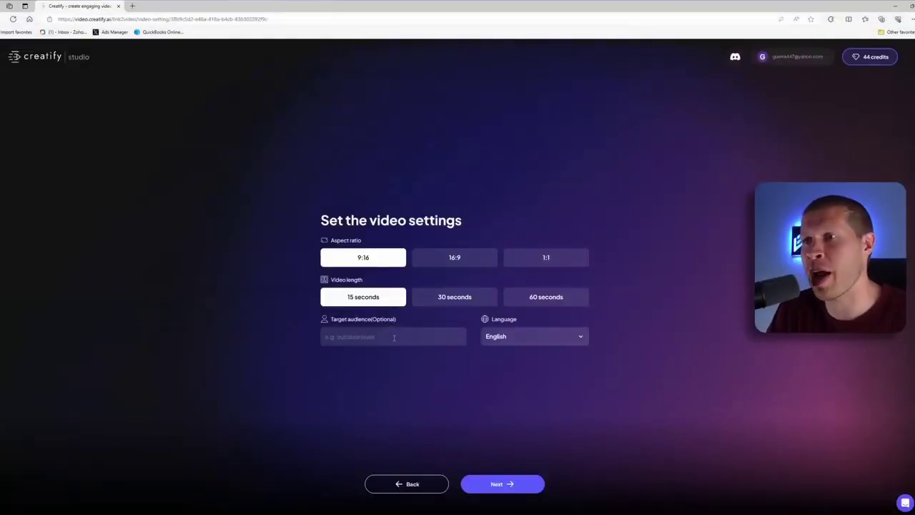
pyautogui.click(399, 302)
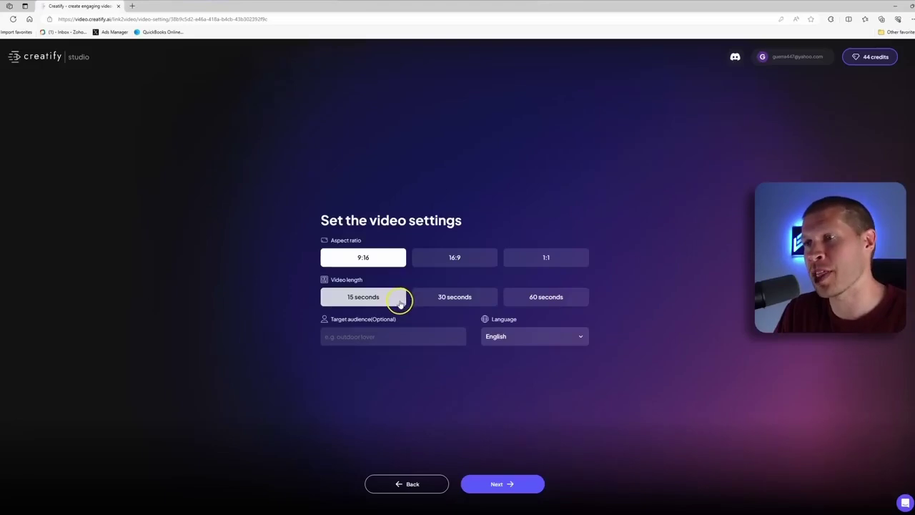
pyautogui.click(493, 485)
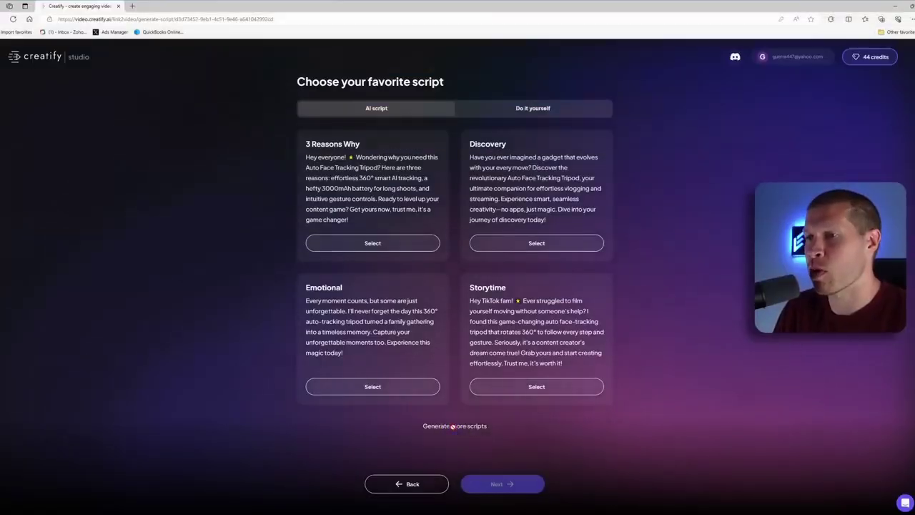
# Generate more script options, compare them, and proceed with the "3 Reasons Why" script.
pyautogui.click(452, 426)
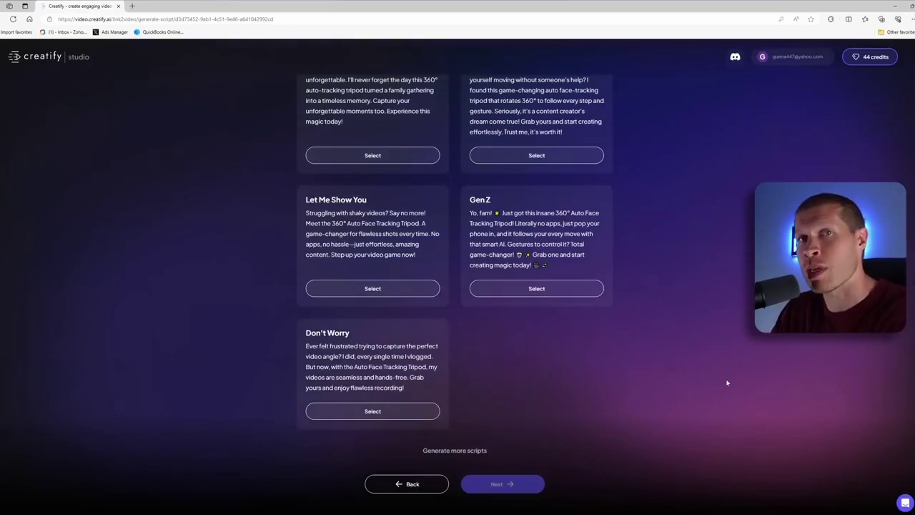
pyautogui.scroll(10, 649, 370)
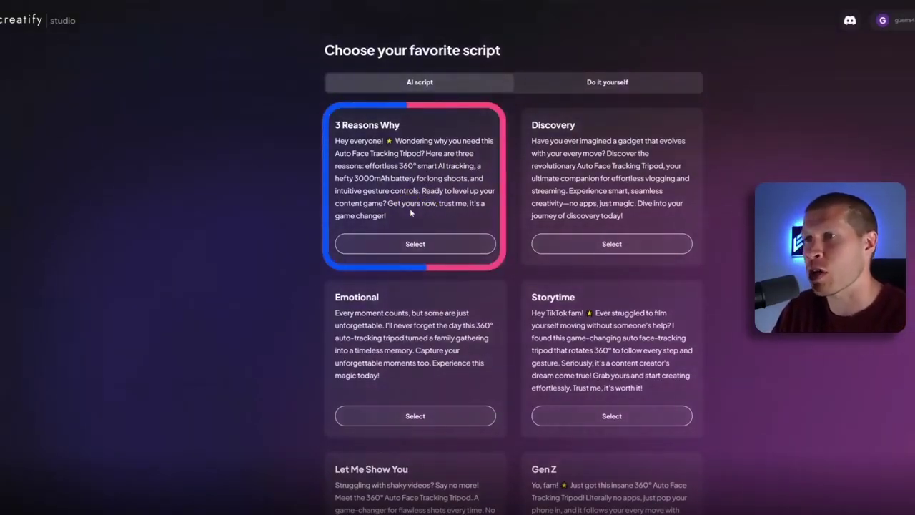
pyautogui.click(468, 203)
pyautogui.click(443, 373)
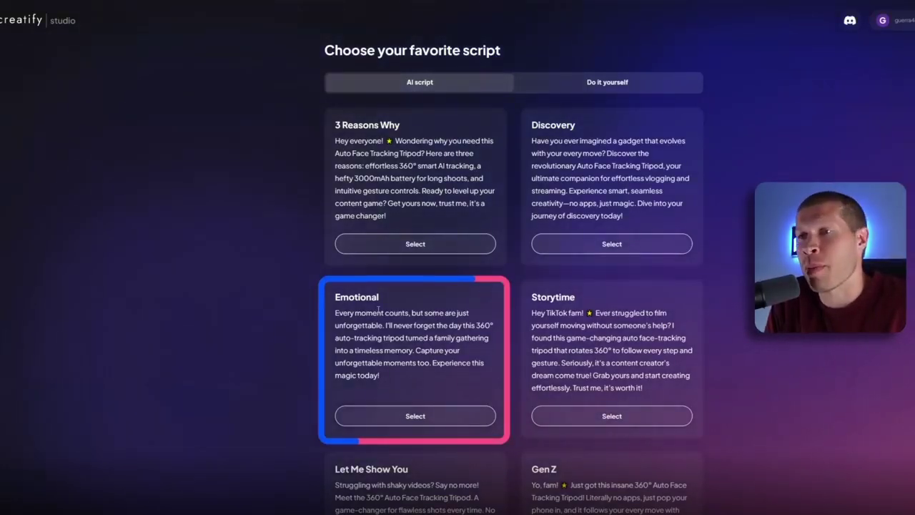
pyautogui.click(421, 245)
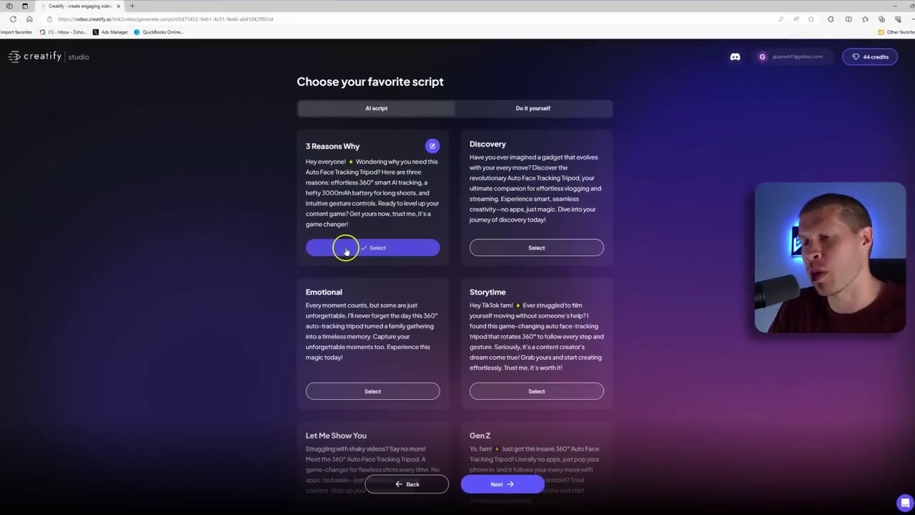
pyautogui.click(484, 486)
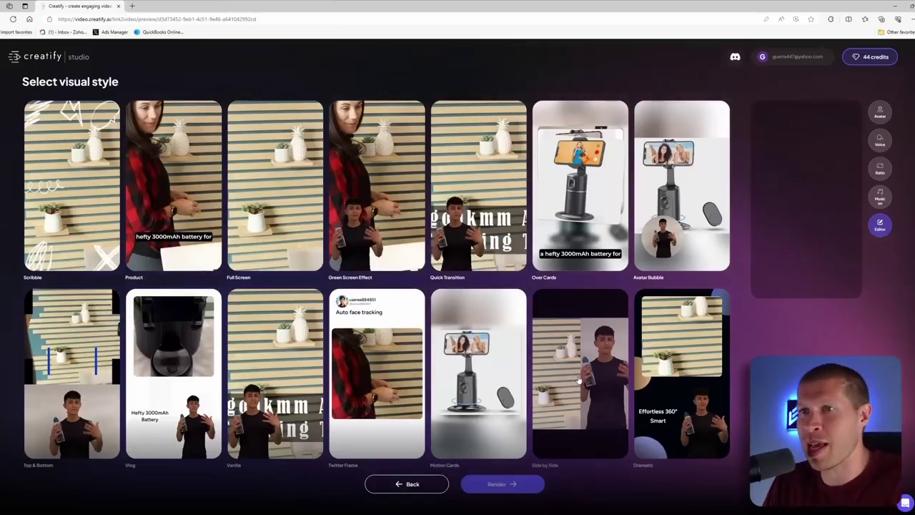
# Try the Full Screen and Scribble visual styles, playing the Full Screen preview.
pyautogui.click(275, 186)
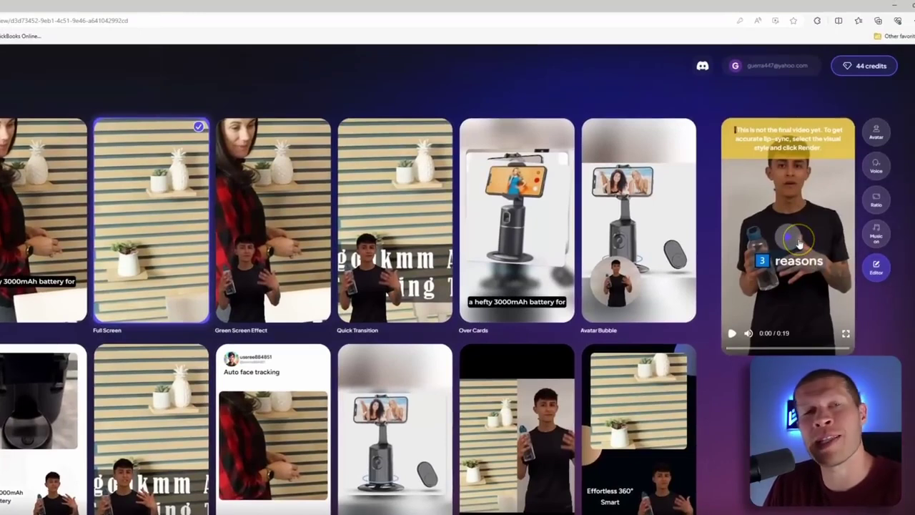
pyautogui.click(732, 334)
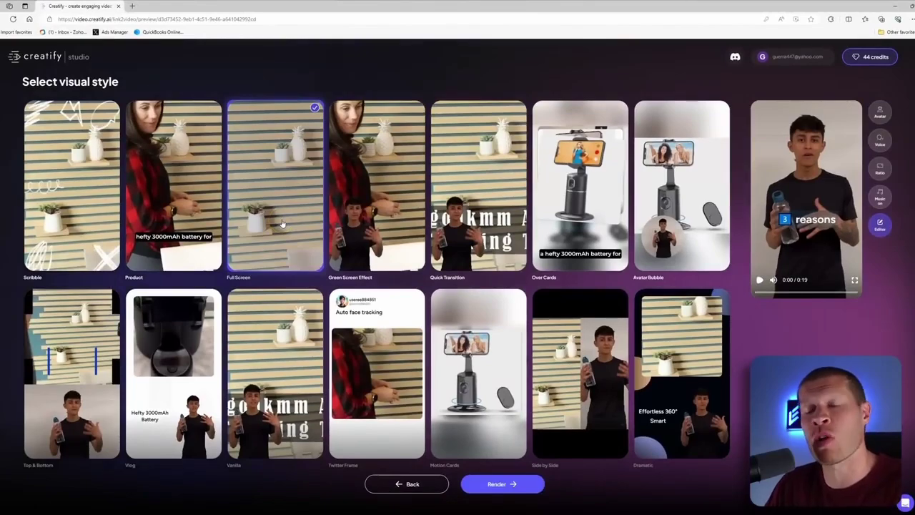
pyautogui.click(51, 187)
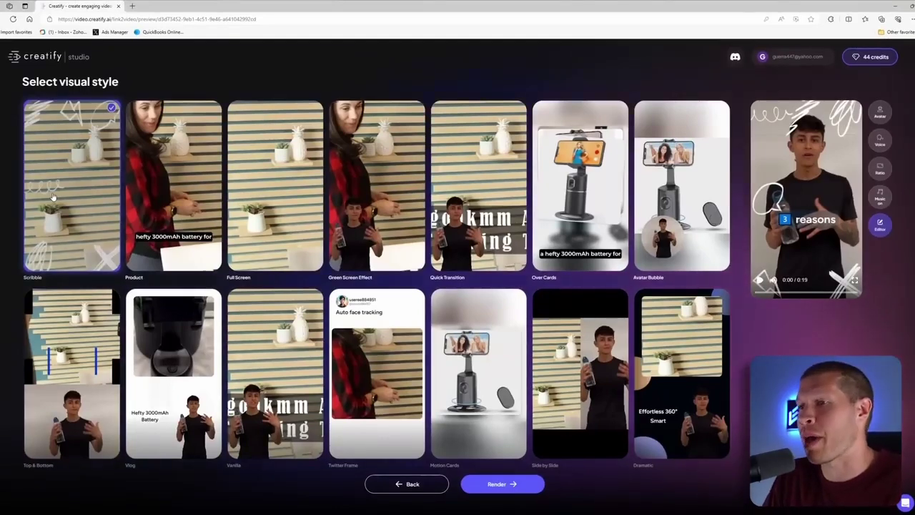
# Choose the Product visual style and open the video in the editor.
pyautogui.click(164, 153)
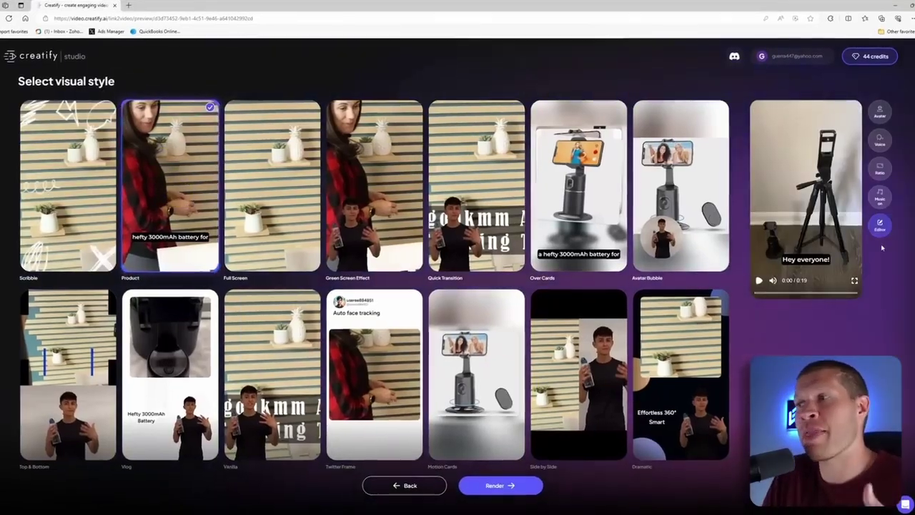
pyautogui.click(879, 230)
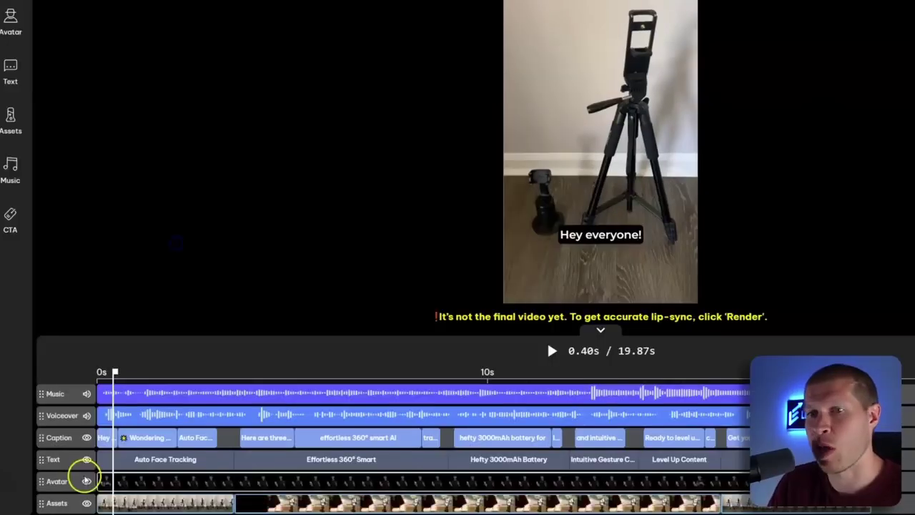
# Hide the avatar track and mute the music track in the timeline.
pyautogui.click(87, 482)
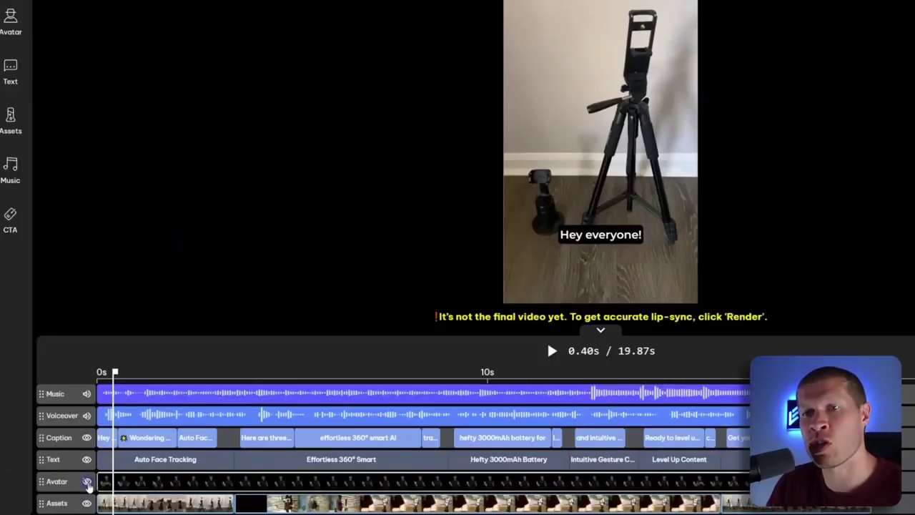
pyautogui.click(87, 394)
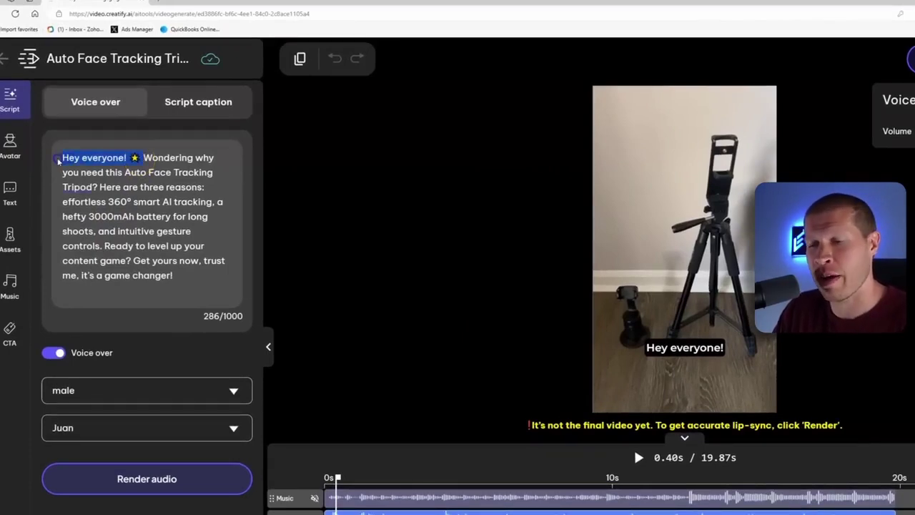
# Remove "Hey everyone!" from the voiceover script and reword the battery phrase to "a hefty battery that never seems to run out".
pyautogui.press('BackSpace')
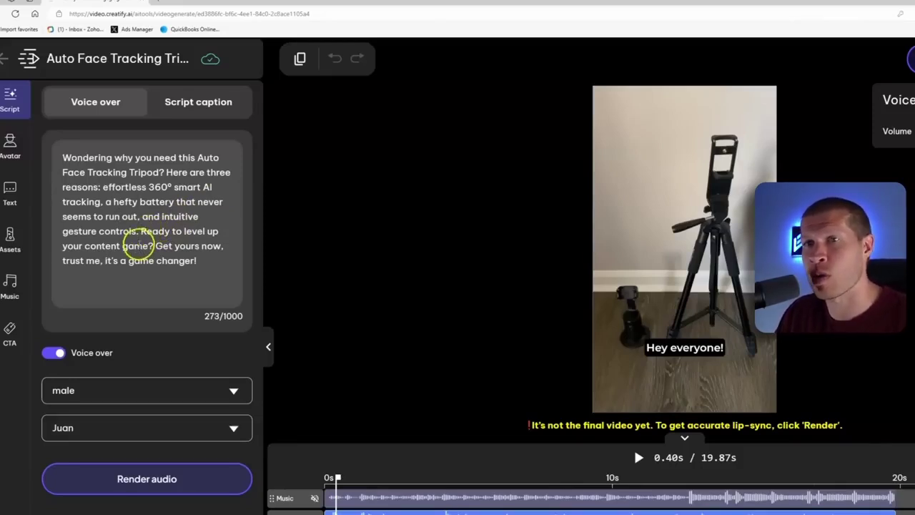
pyautogui.click(161, 285)
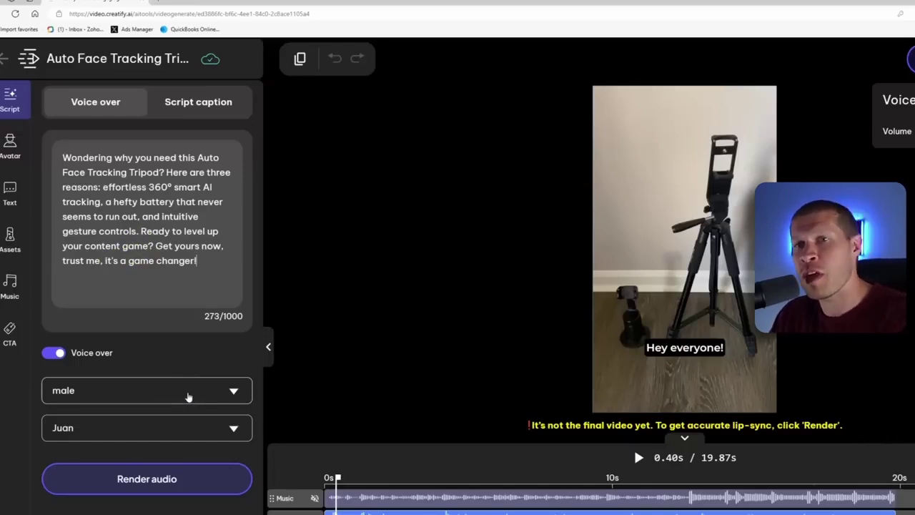
pyautogui.click(187, 423)
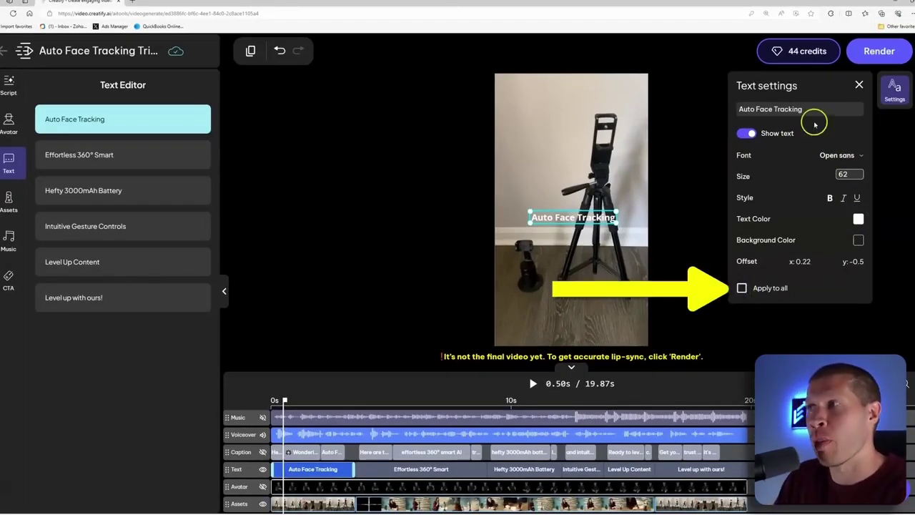
# Close the text settings of the "Auto Face Tracking" overlay and open the media assets.
pyautogui.click(859, 85)
pyautogui.click(698, 250)
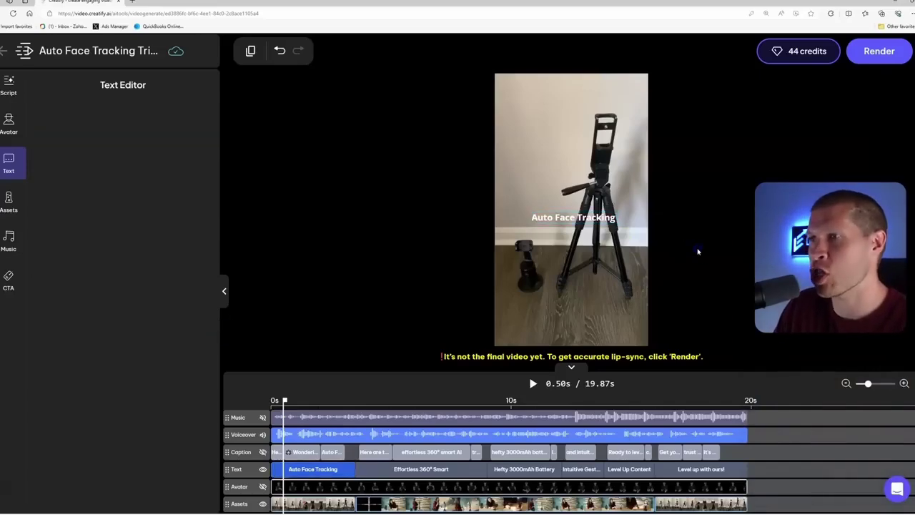
pyautogui.click(20, 203)
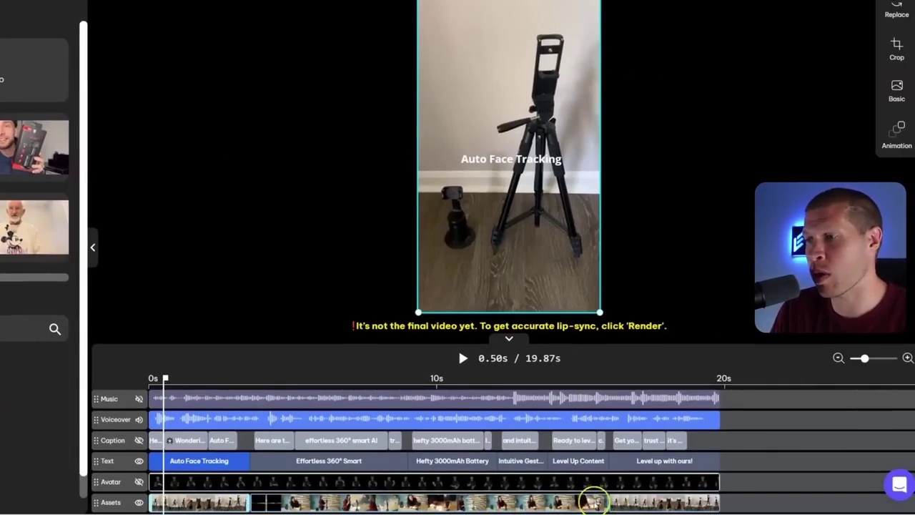
# Shorten the second clip on the assets track to end at about 8 s and move the last tripod clip up behind it.
pyautogui.moveTo(607, 501); pyautogui.dragTo(405, 494)
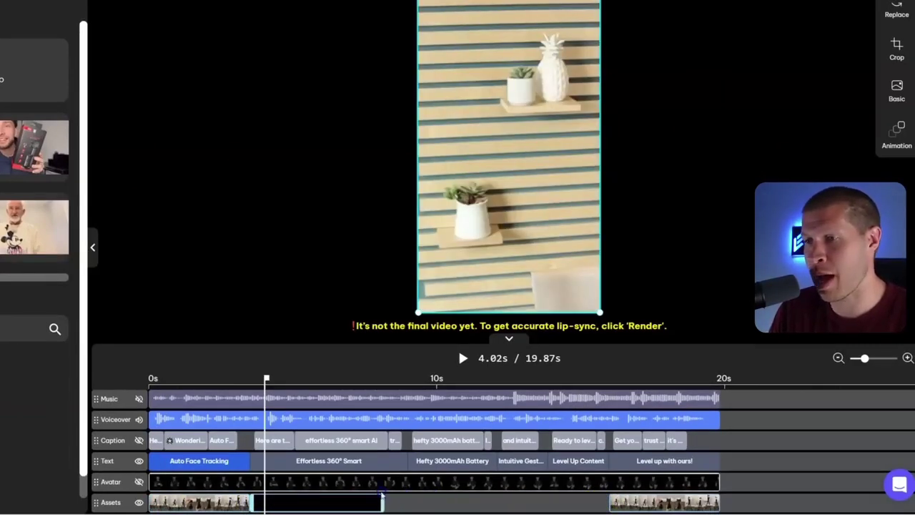
pyautogui.moveTo(634, 503); pyautogui.dragTo(409, 505)
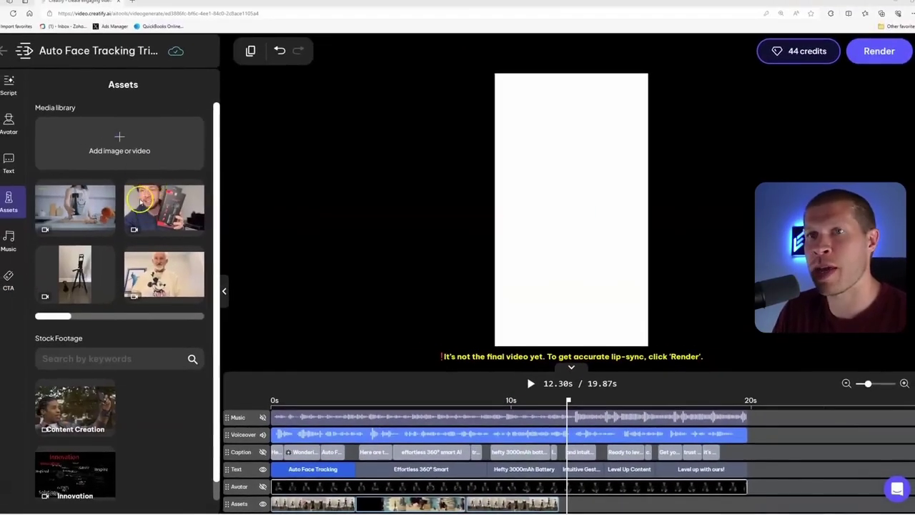
# Add a product video from the media library at the end of the assets track and look through the remaining library clips.
pyautogui.moveTo(141, 202); pyautogui.dragTo(657, 503)
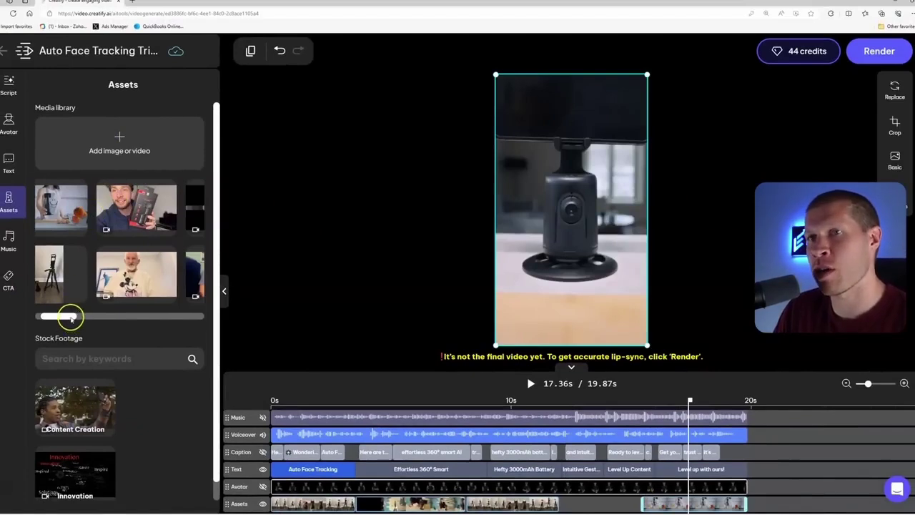
pyautogui.moveTo(70, 319)
pyautogui.mouseDown()
pyautogui.moveTo(133, 315)
pyautogui.moveTo(72, 315)
pyautogui.mouseUp()
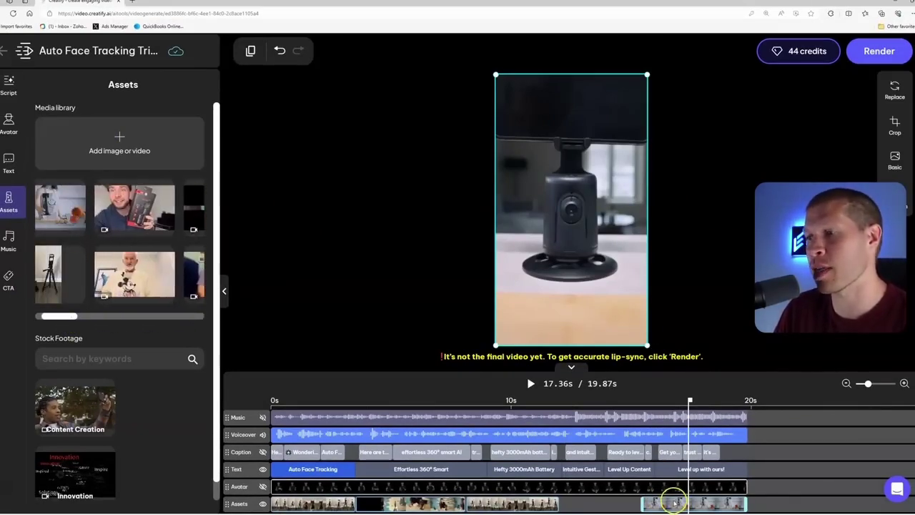
# Extend the opening tripod clip to about 4.6 s and shift the following clips to close the gaps on the assets track.
pyautogui.moveTo(551, 502); pyautogui.dragTo(532, 503)
pyautogui.moveTo(446, 504); pyautogui.dragTo(475, 505)
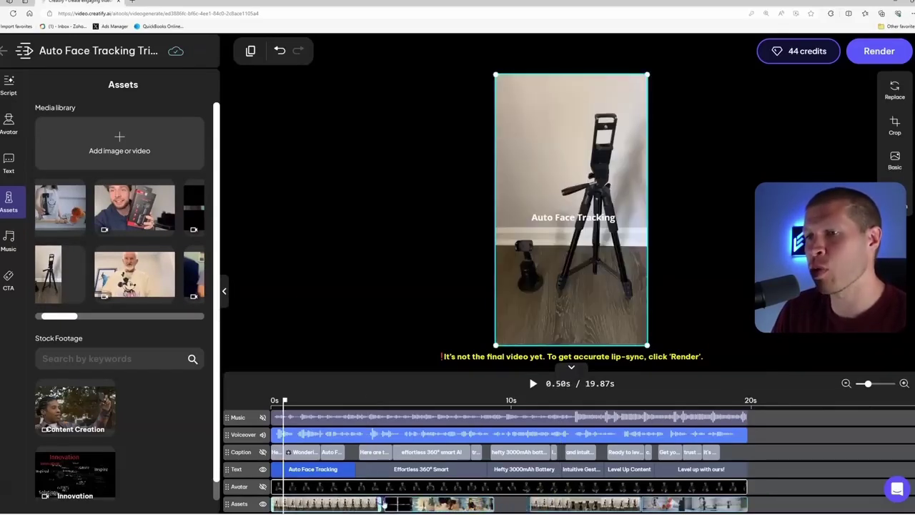
pyautogui.click(396, 503)
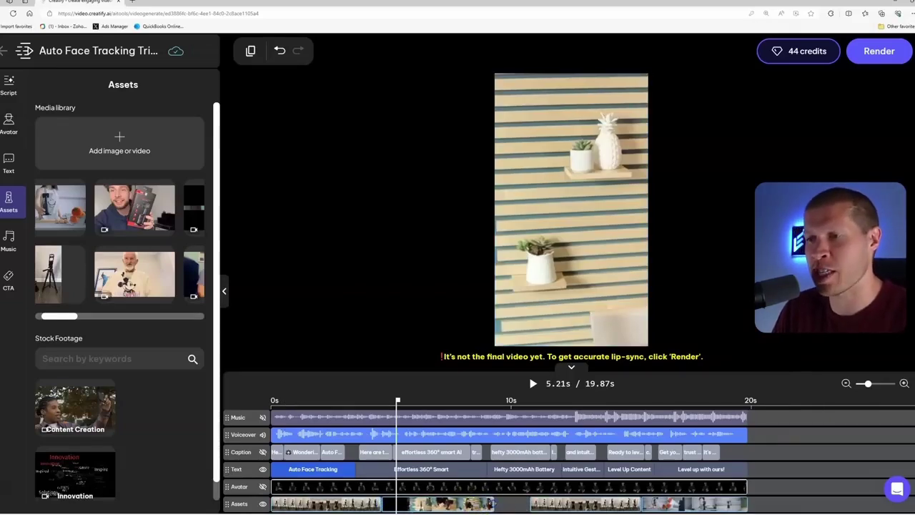
pyautogui.click(397, 503)
pyautogui.moveTo(542, 504); pyautogui.dragTo(500, 503)
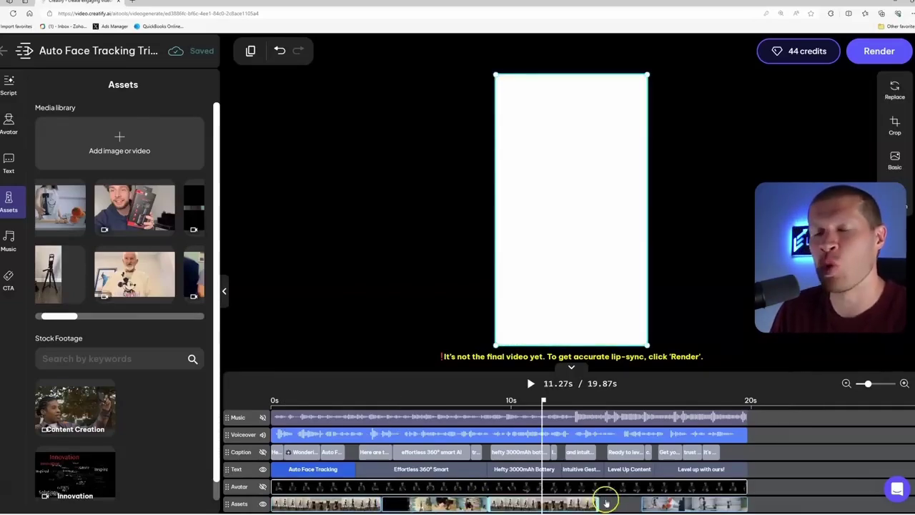
pyautogui.moveTo(654, 503); pyautogui.dragTo(613, 503)
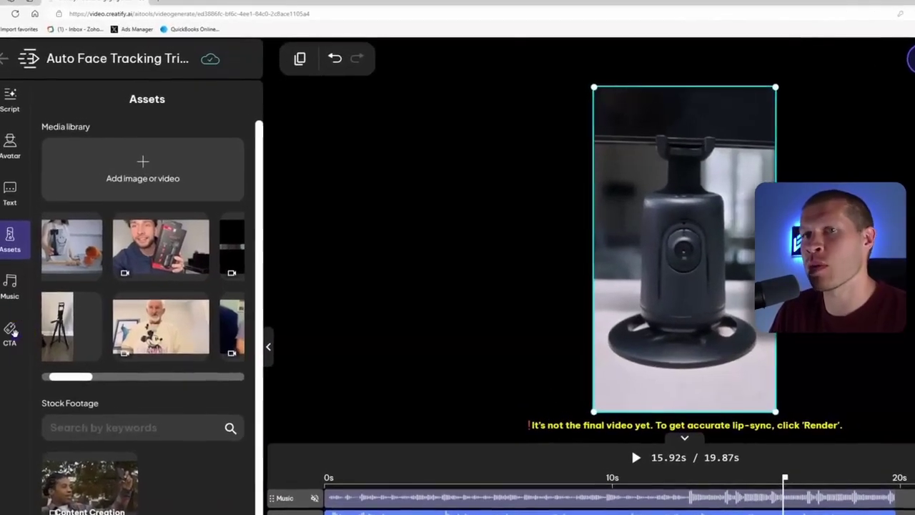
# Add a brand call-to-action to the end of the video with the red arrow picture as its logo.
pyautogui.click(10, 280)
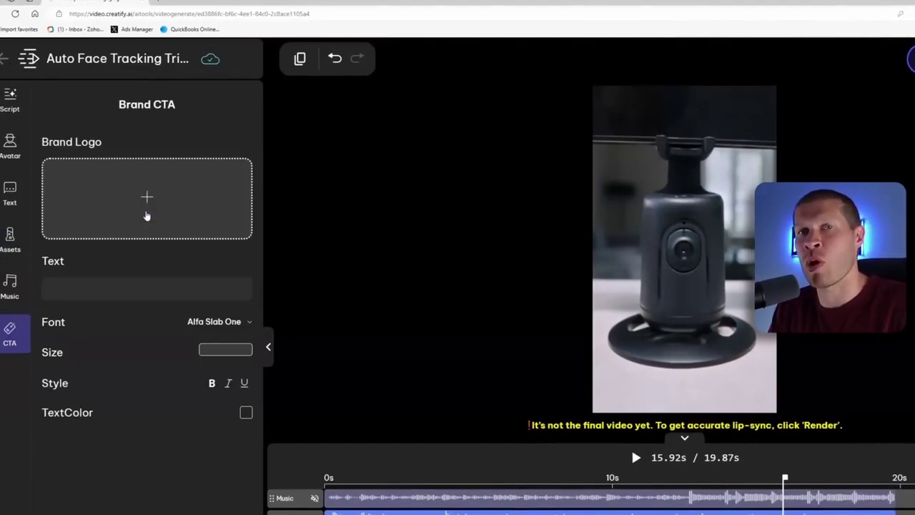
pyautogui.click(143, 208)
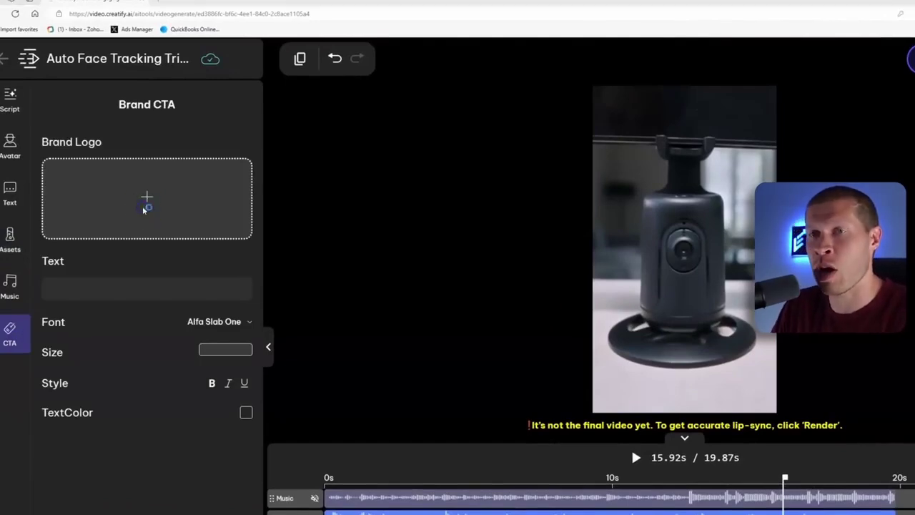
pyautogui.hotkey('alt', 'Up')
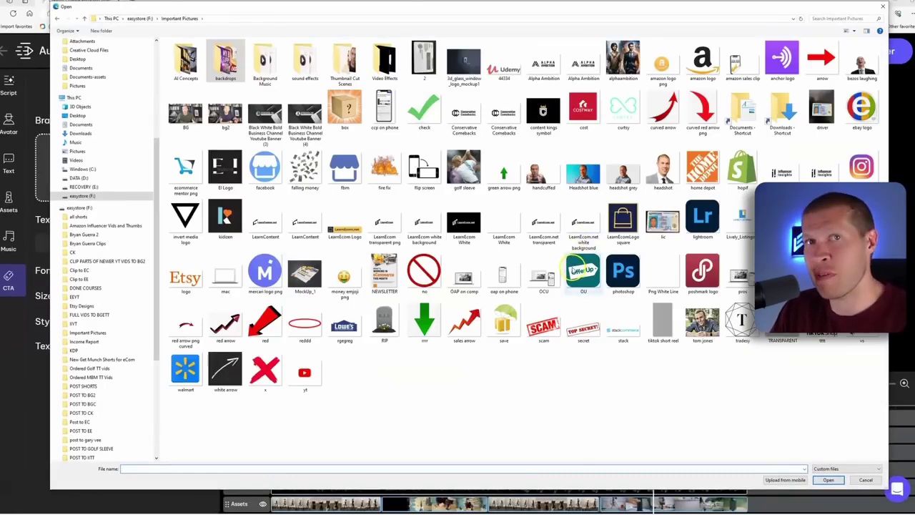
pyautogui.press('Escape')
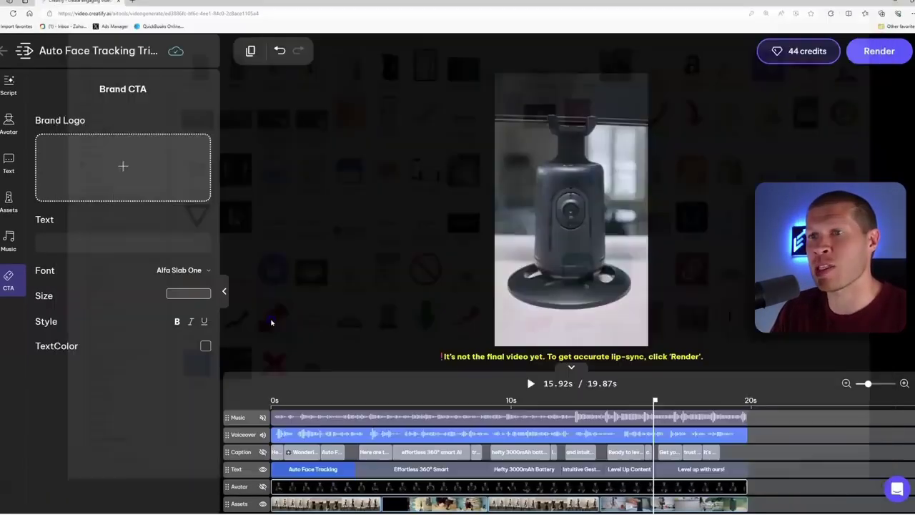
pyautogui.click(163, 205)
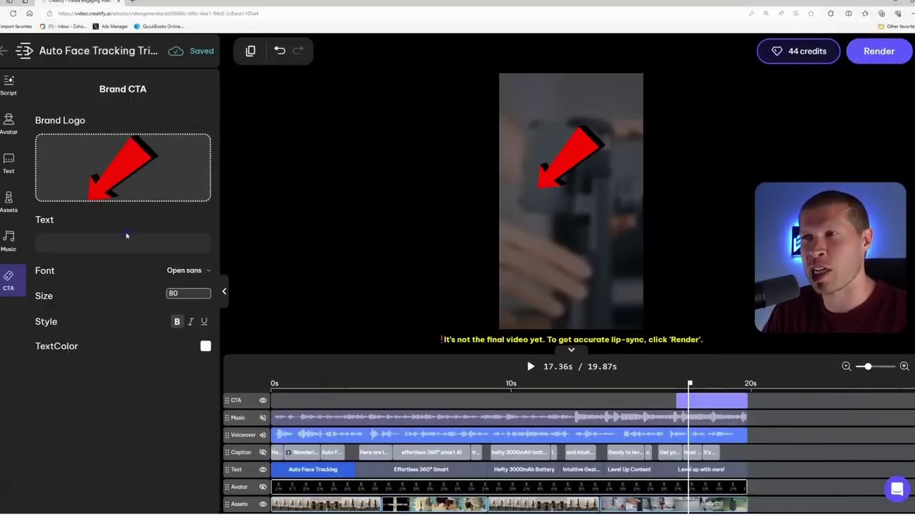
# Set the call-to-action text to "Grab Yours Nows" and place the red arrow logo directly below it in the frame.
pyautogui.click(583, 190)
pyautogui.moveTo(572, 169); pyautogui.dragTo(578, 255)
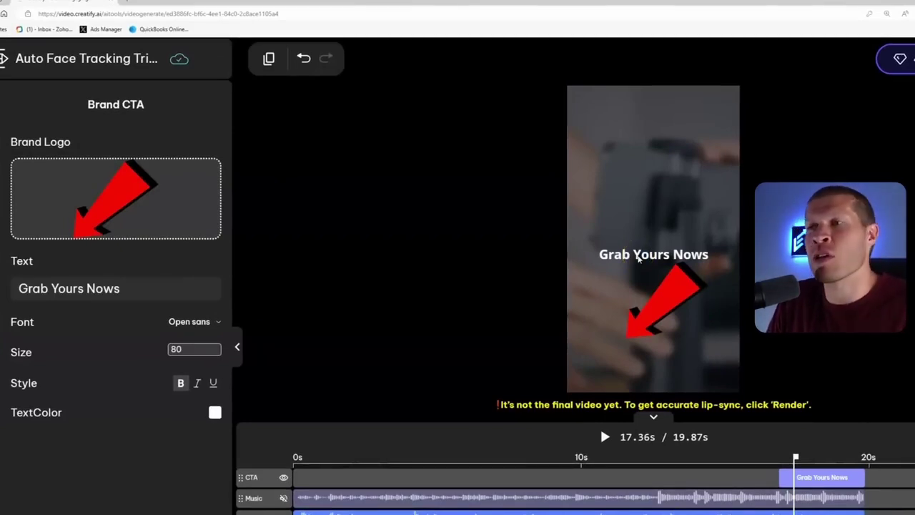
pyautogui.click(631, 262)
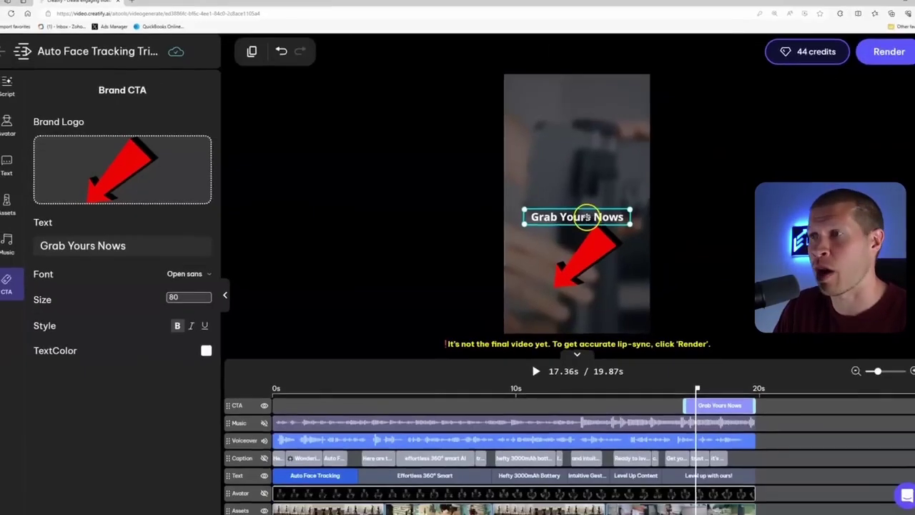
pyautogui.click(670, 259)
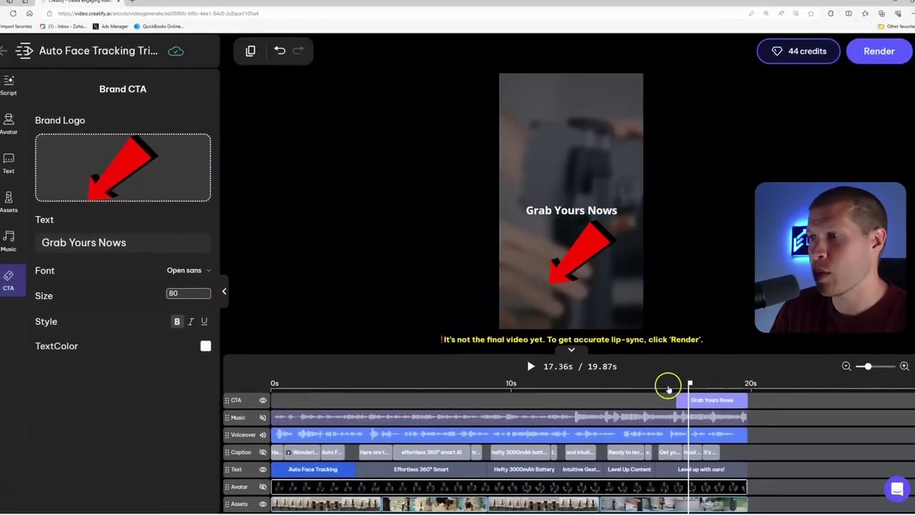
# Play the video from the start and pause it at about 10.7 s.
pyautogui.moveTo(689, 383); pyautogui.dragTo(269, 383)
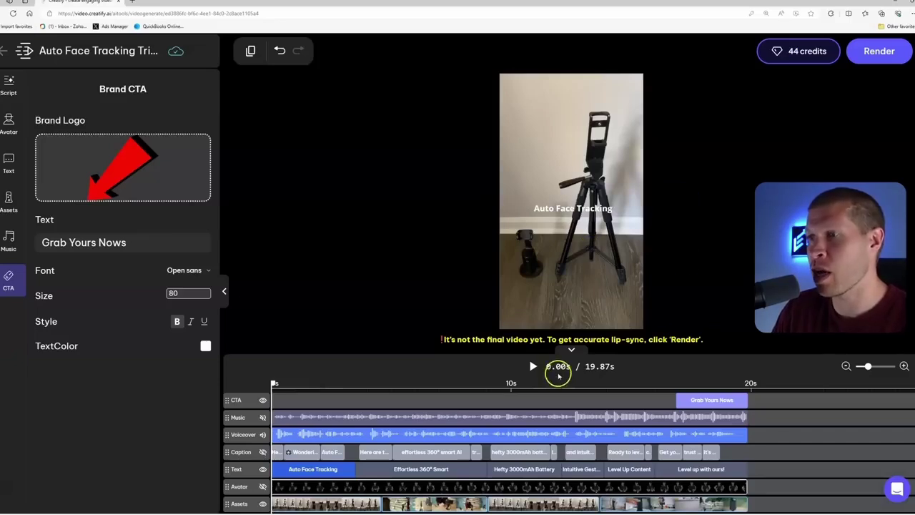
pyautogui.click(531, 366)
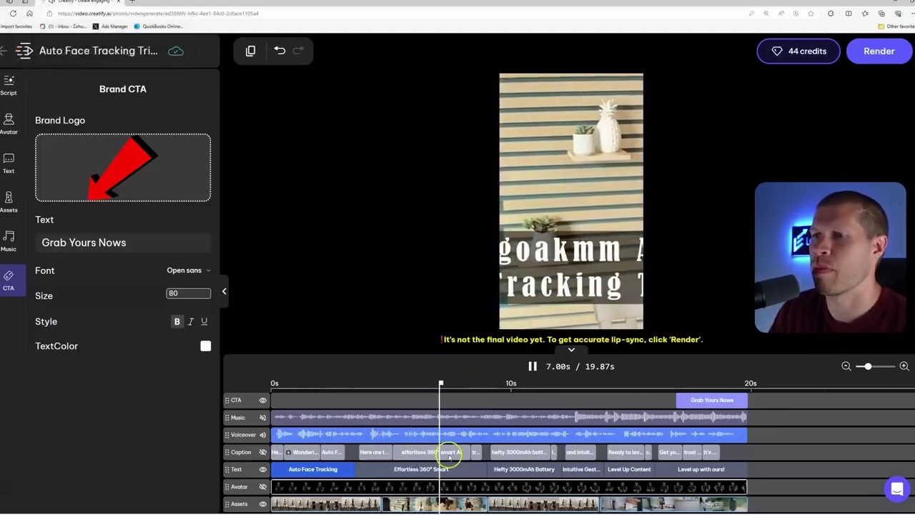
pyautogui.click(533, 366)
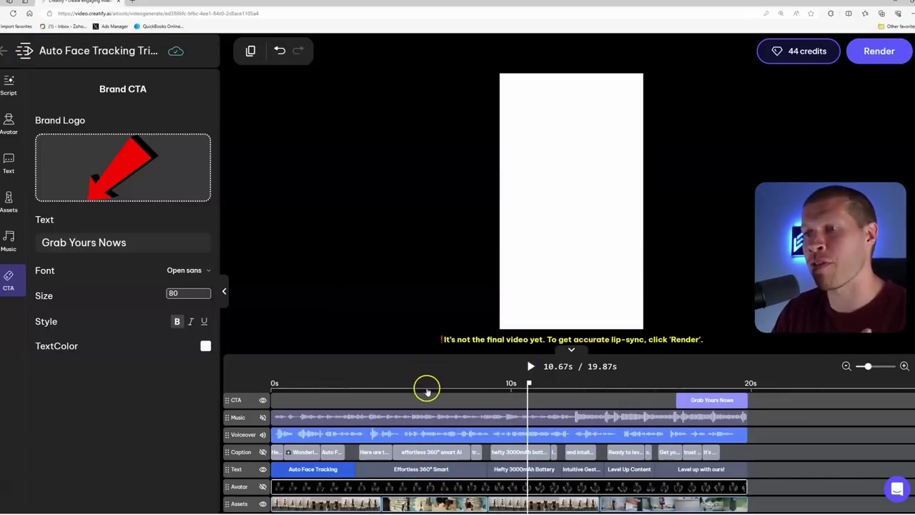
# Replace the second assets clip with the white-bearded man's library video, cropped to a central portrait frame and using a later segment.
pyautogui.click(396, 504)
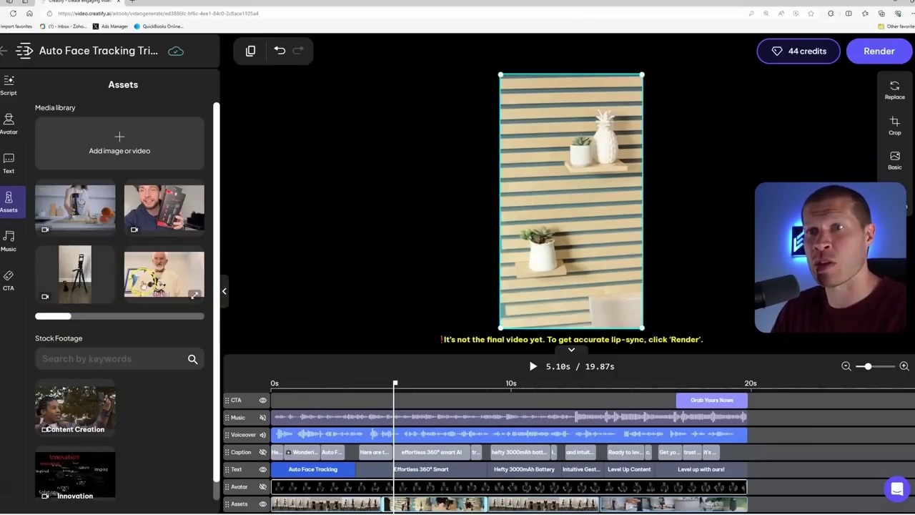
pyautogui.moveTo(157, 279); pyautogui.dragTo(393, 502)
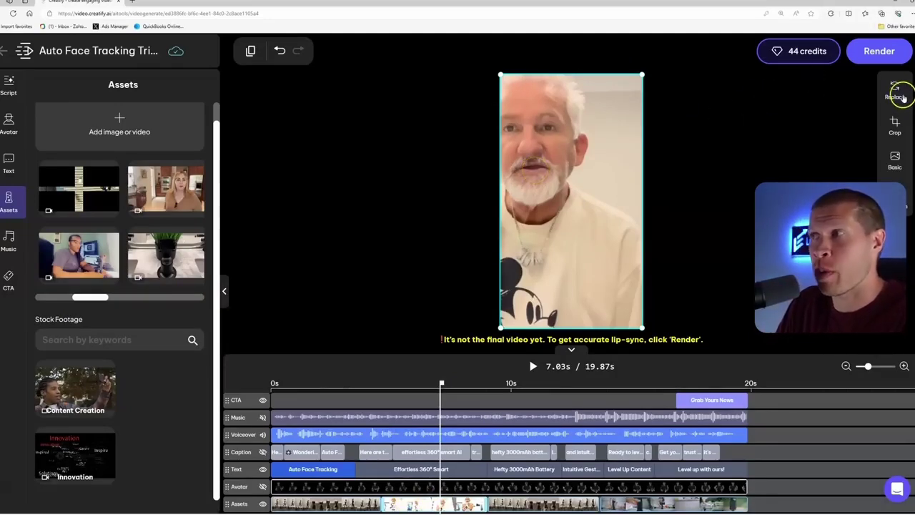
pyautogui.click(894, 129)
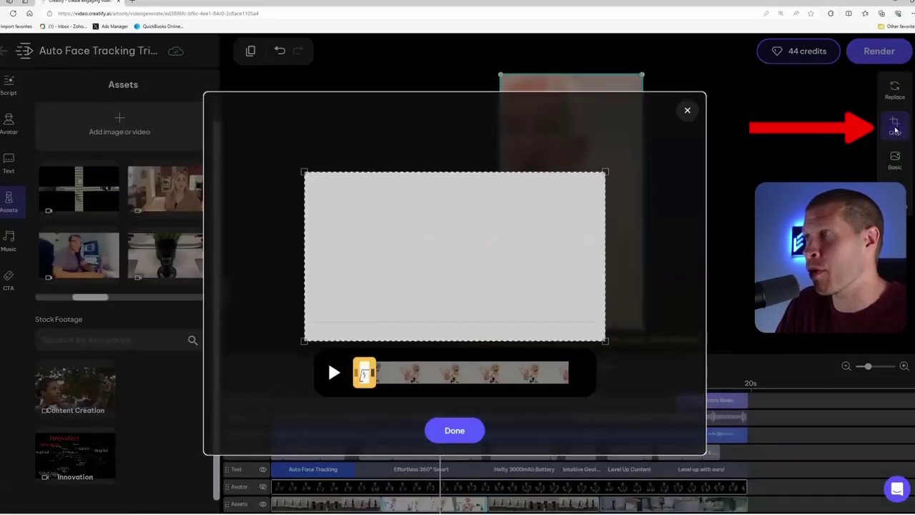
pyautogui.moveTo(416, 256); pyautogui.dragTo(466, 250)
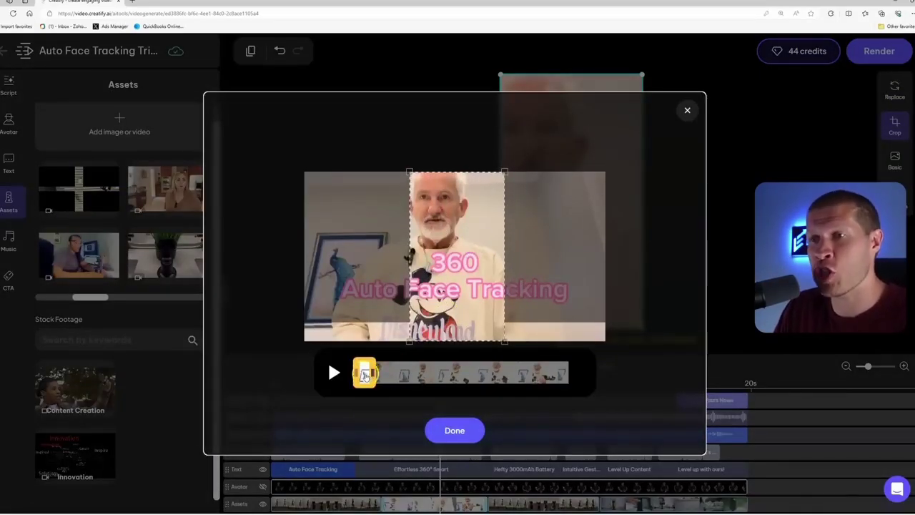
pyautogui.moveTo(366, 374); pyautogui.dragTo(421, 376)
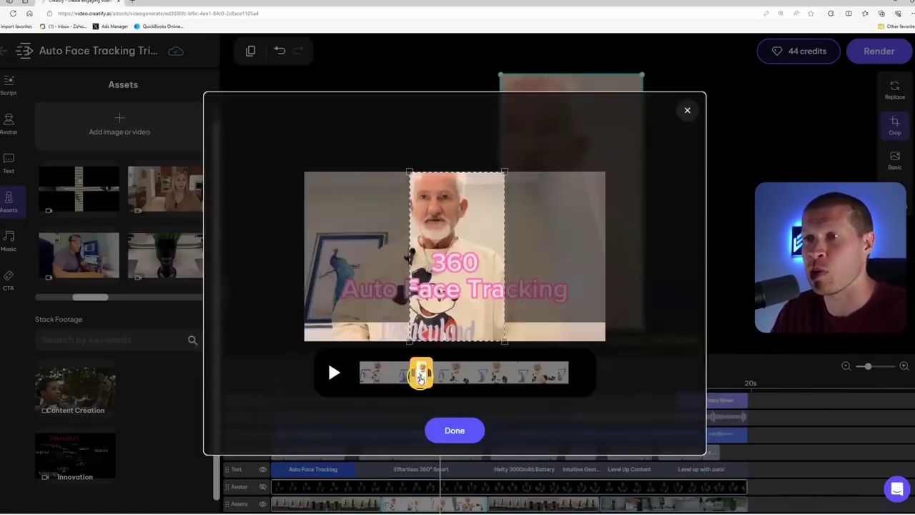
pyautogui.click(455, 429)
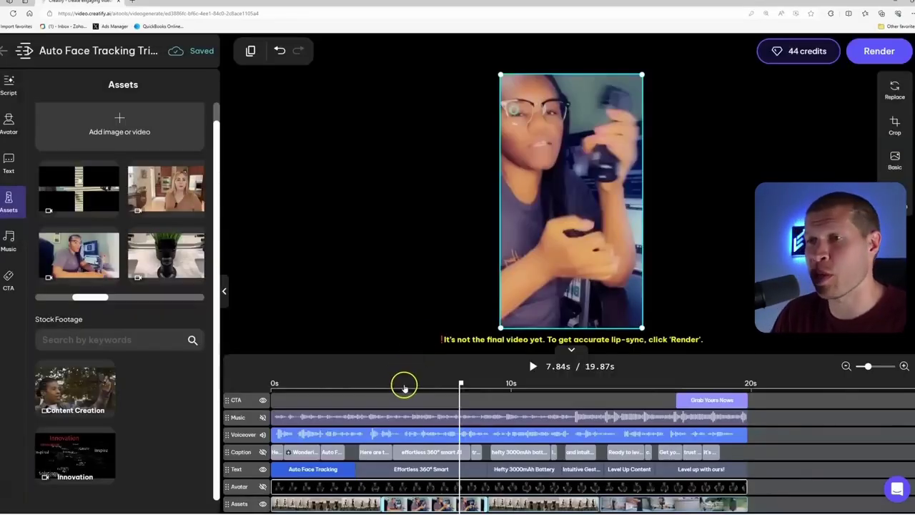
# Check the edited clips along the assets track, return the playhead to the start and render the video.
pyautogui.click(394, 384)
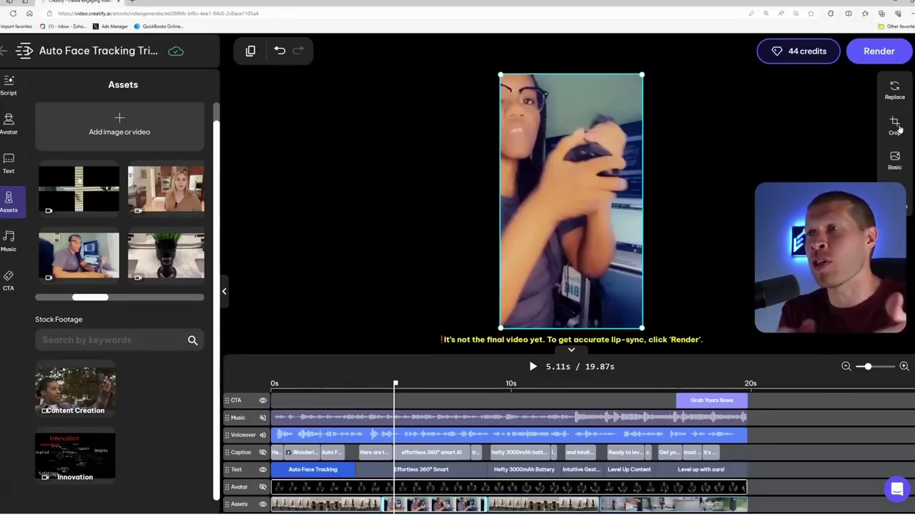
pyautogui.click(440, 398)
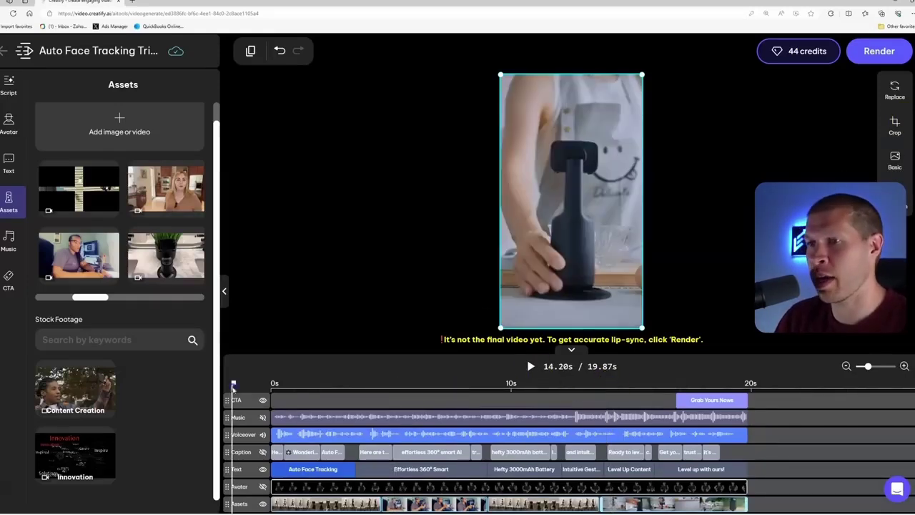
pyautogui.click(320, 334)
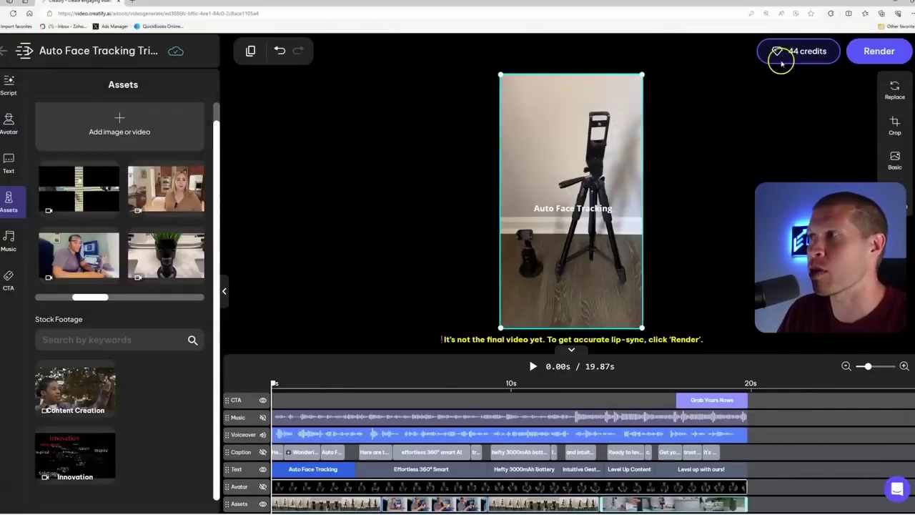
pyautogui.click(876, 57)
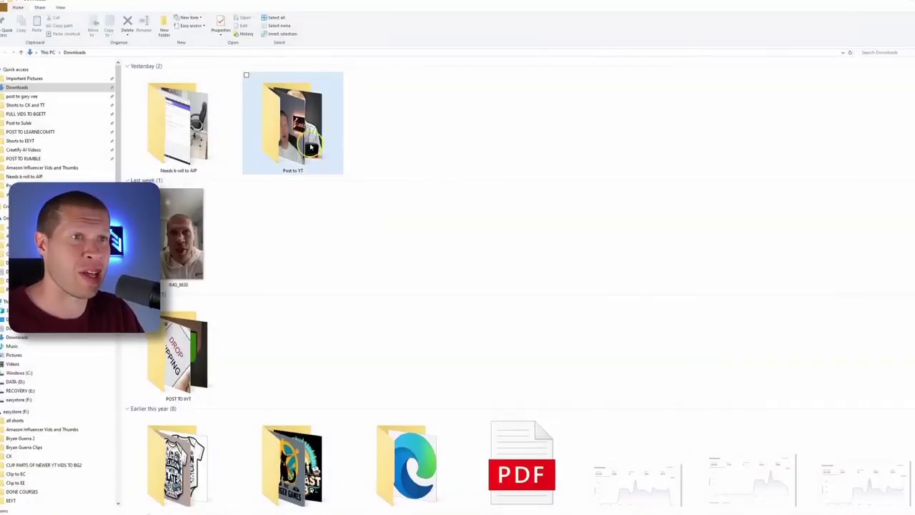
# Play the portrait selfie video from the Downloads folder, and close the player and the folder window.
pyautogui.doubleClick(182, 236)
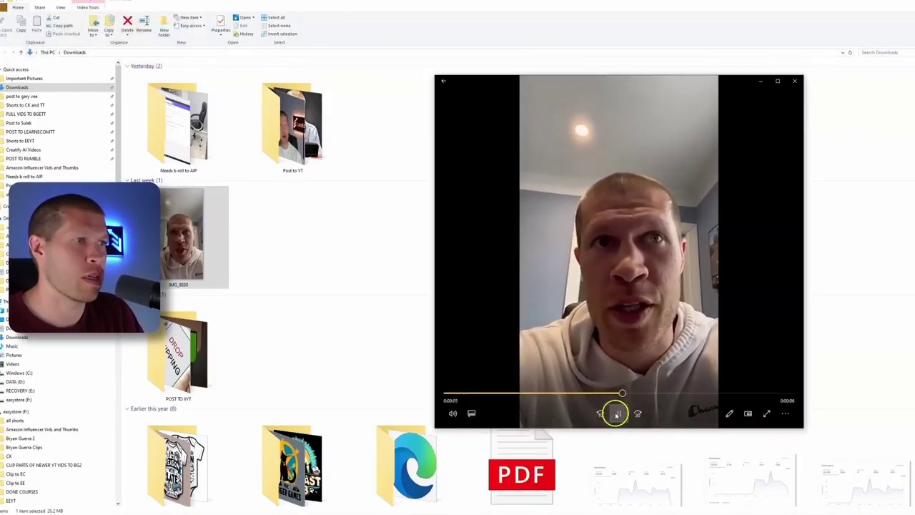
pyautogui.click(794, 81)
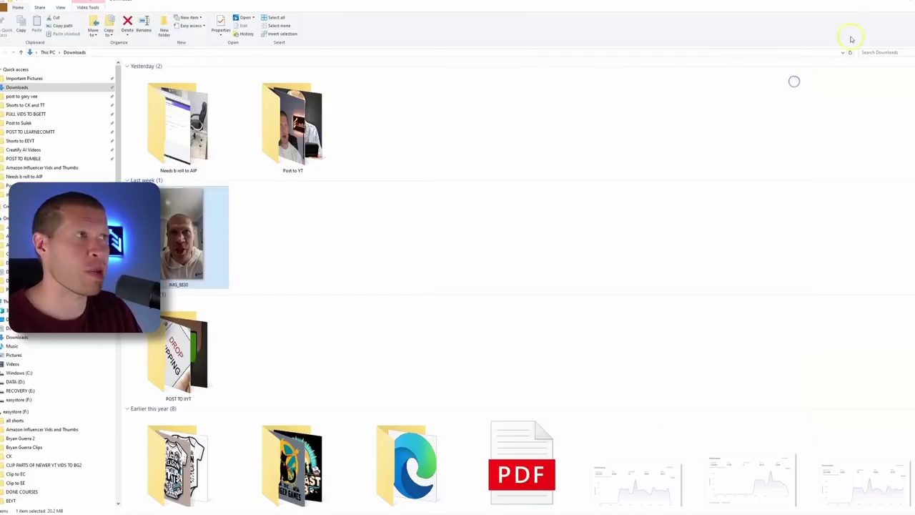
pyautogui.click(902, 4)
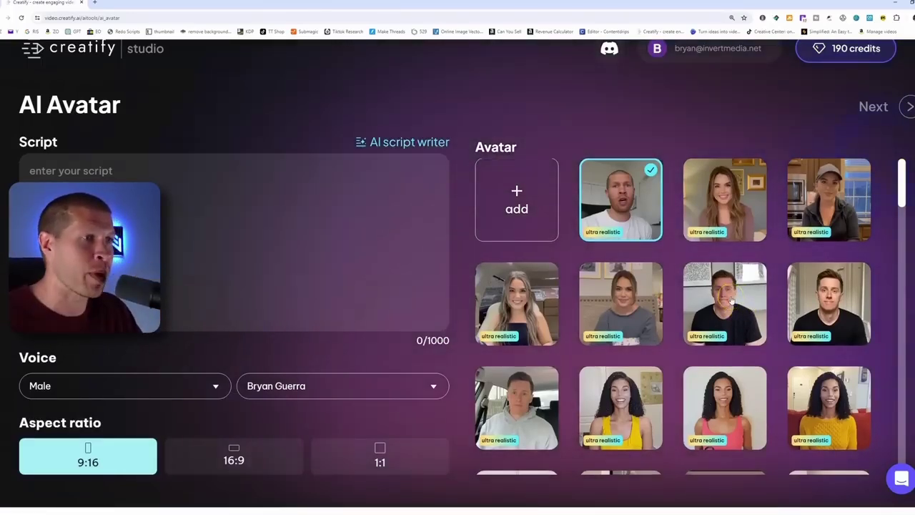
# Look over the ready-made avatars, the voice choice and the script field on the AI Avatar page.
pyautogui.scroll(-1, 730, 300)
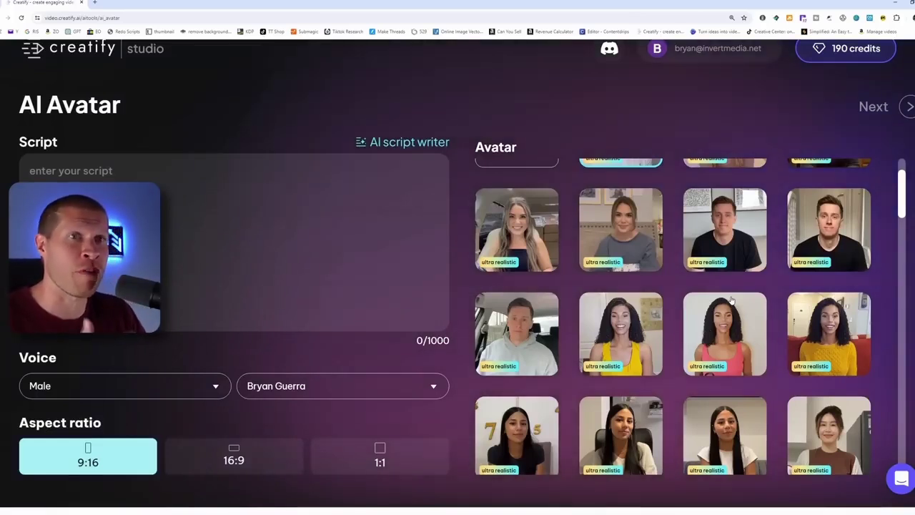
pyautogui.click(399, 395)
pyautogui.click(213, 333)
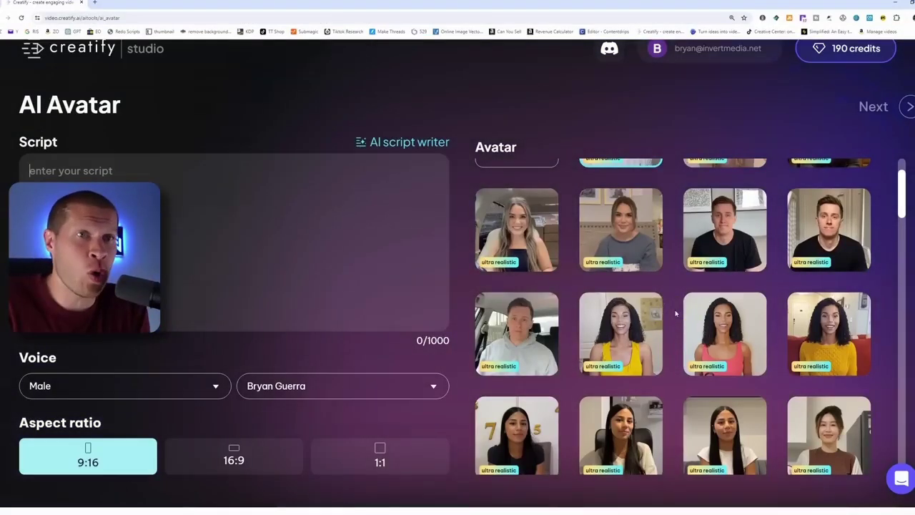
pyautogui.scroll(1, 675, 313)
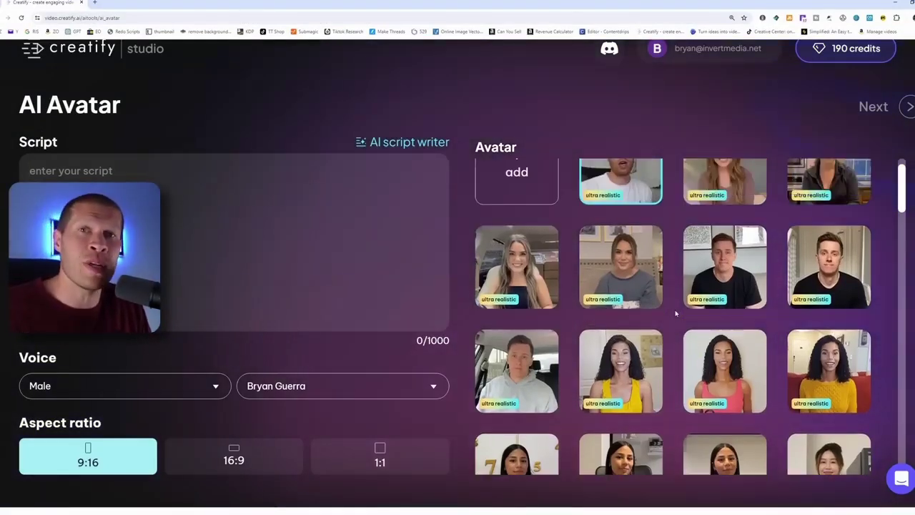